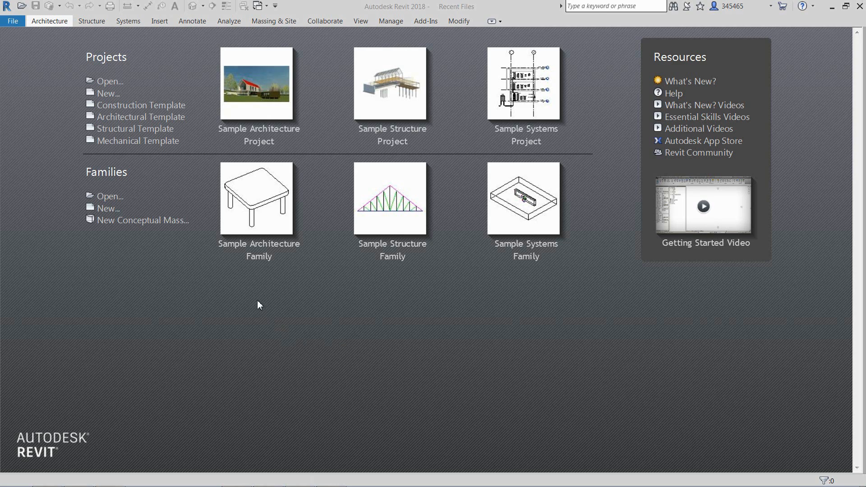
- Create a new project from the Structural Template and open its Level 1 structural plan
{"action": "left_click", "coordinate": [142, 130]}
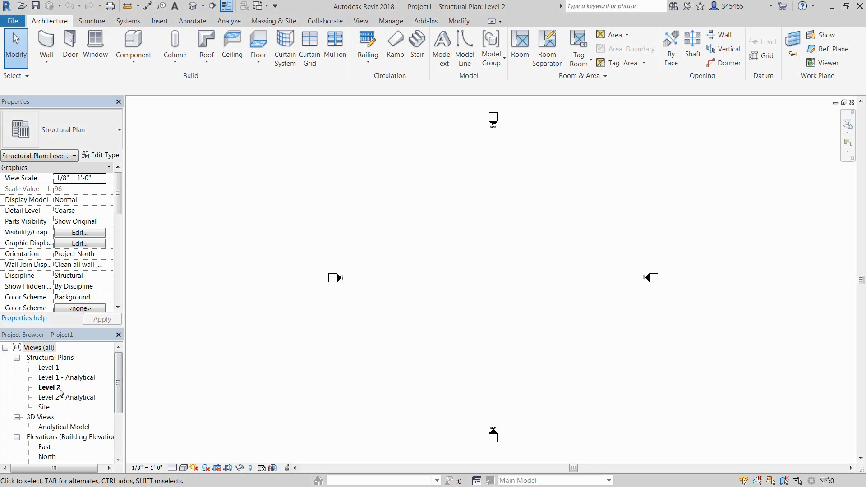
{"action": "double_click", "coordinate": [53, 369]}
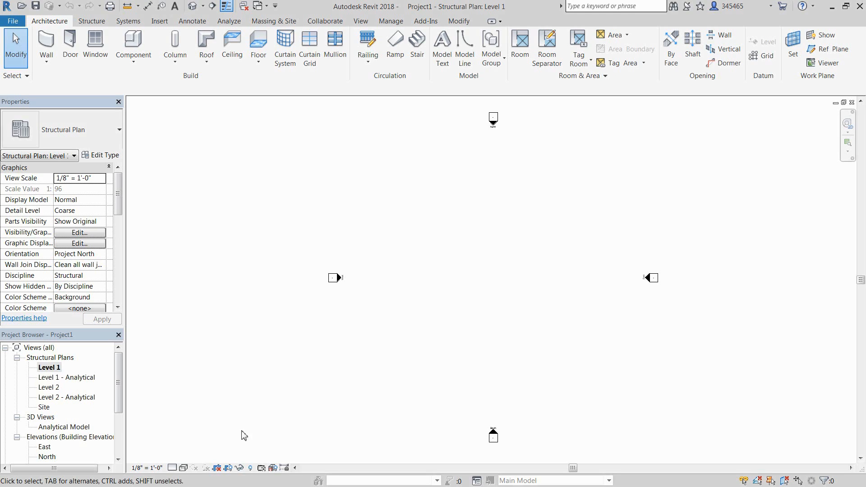
- Reveal the hidden elements in the Level 1 plan to locate the project base point and survey point
{"action": "left_click", "coordinate": [251, 468]}
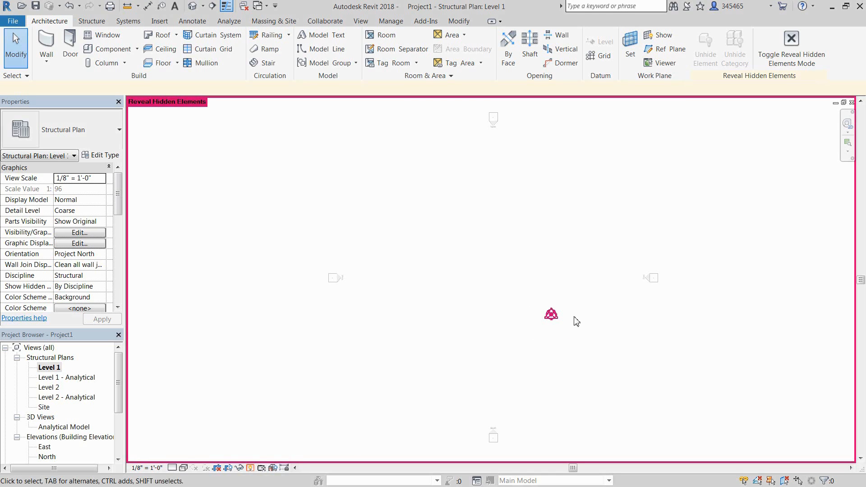
{"action": "scroll", "coordinate": [569, 318], "scroll_direction": "up", "scroll_amount": 3}
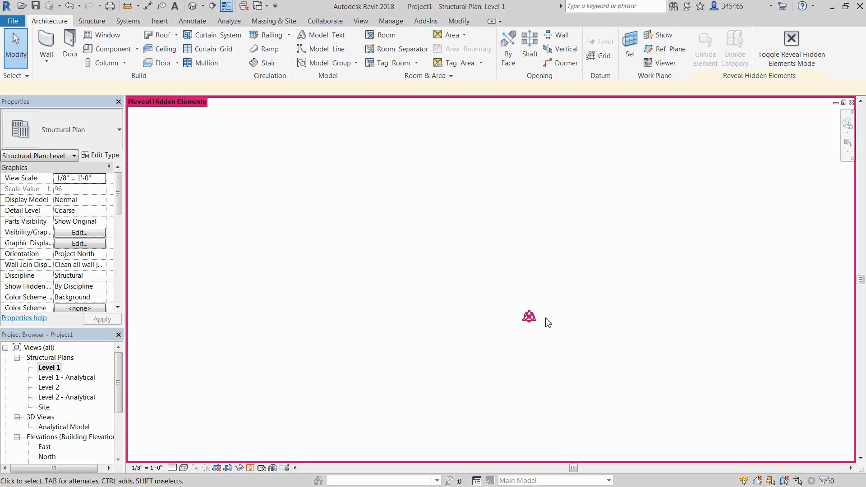
{"action": "scroll", "coordinate": [548, 323], "scroll_direction": "up", "scroll_amount": 2}
- Draw a horizontal model line 10' long, starting at the base point and running east
{"action": "left_click", "coordinate": [91, 22]}
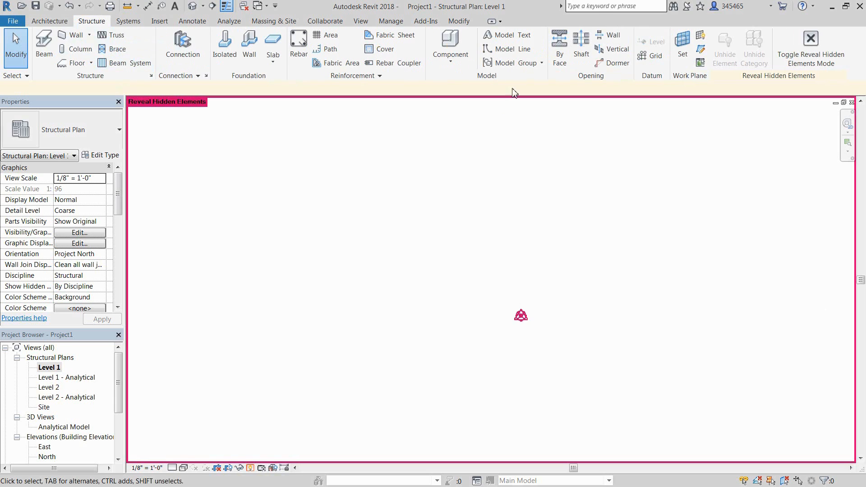
{"action": "left_click", "coordinate": [520, 54]}
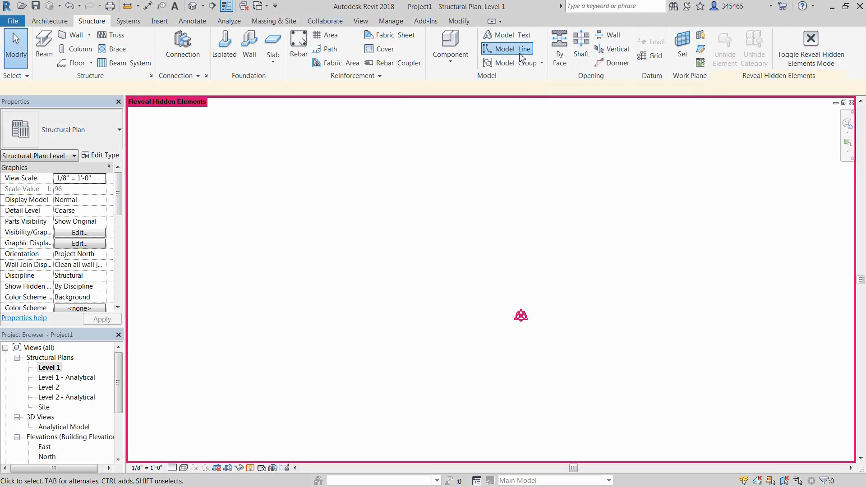
{"action": "left_click", "coordinate": [521, 315]}
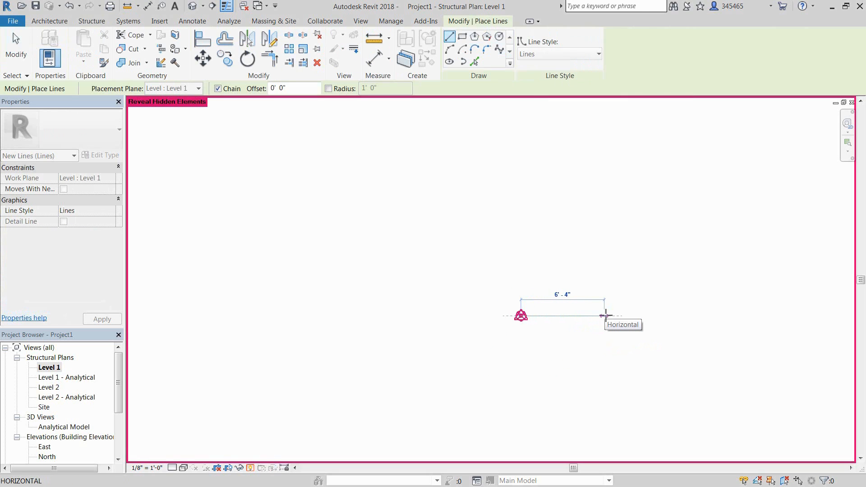
{"action": "type", "text": "10"}
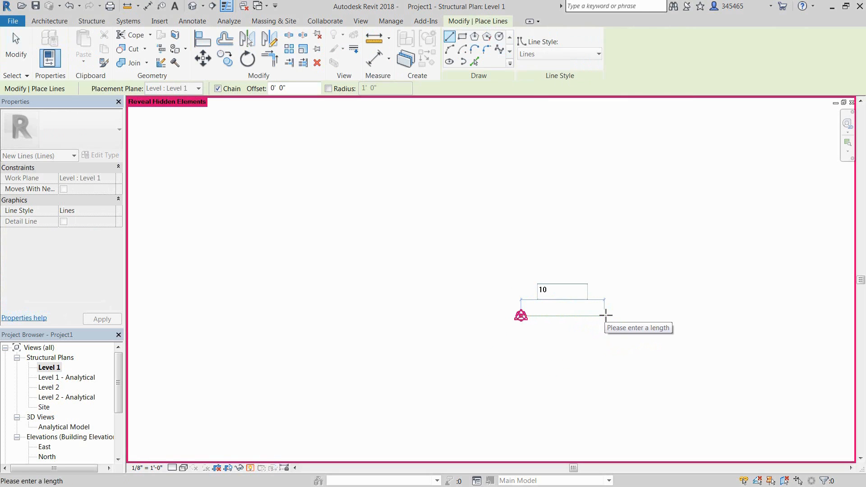
{"action": "key", "text": "Return"}
{"action": "key", "text": "Escape"}
{"action": "key", "text": "Escape"}
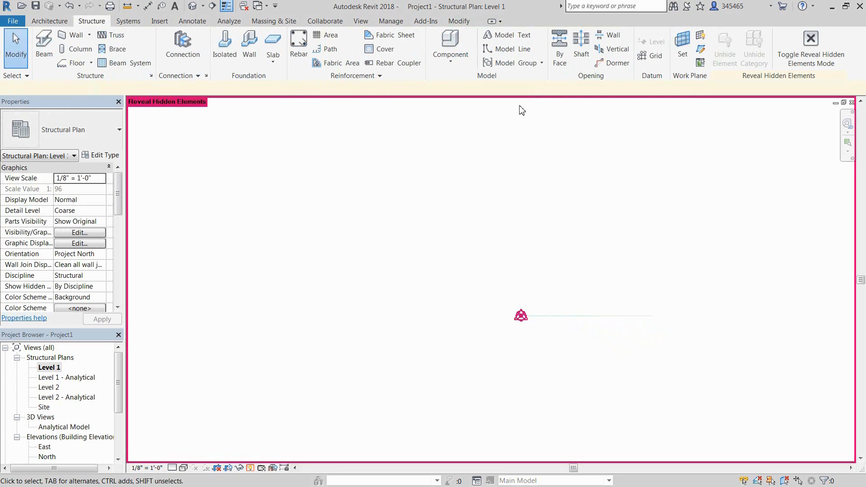
- Draw a vertical model line 10' long, running north from the base point
{"action": "left_click", "coordinate": [505, 49]}
{"action": "left_click", "coordinate": [521, 315]}
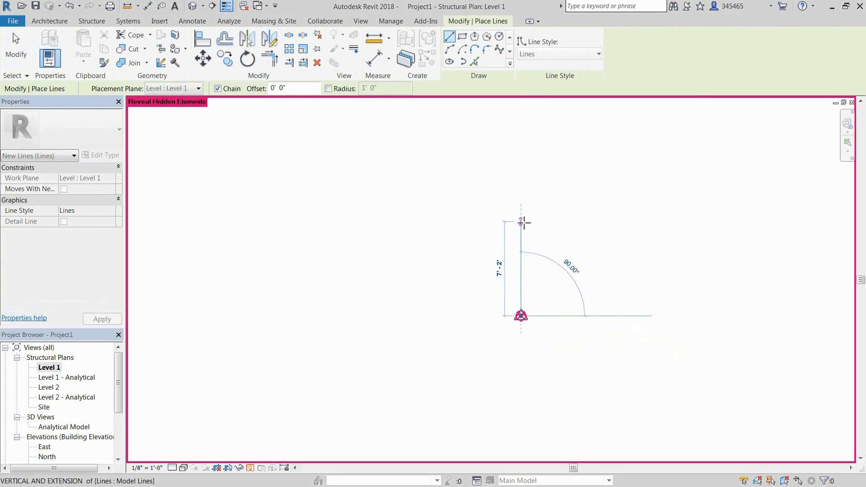
{"action": "type", "text": "10"}
{"action": "key", "text": "Return"}
{"action": "key", "text": "Escape"}
{"action": "key", "text": "Escape"}
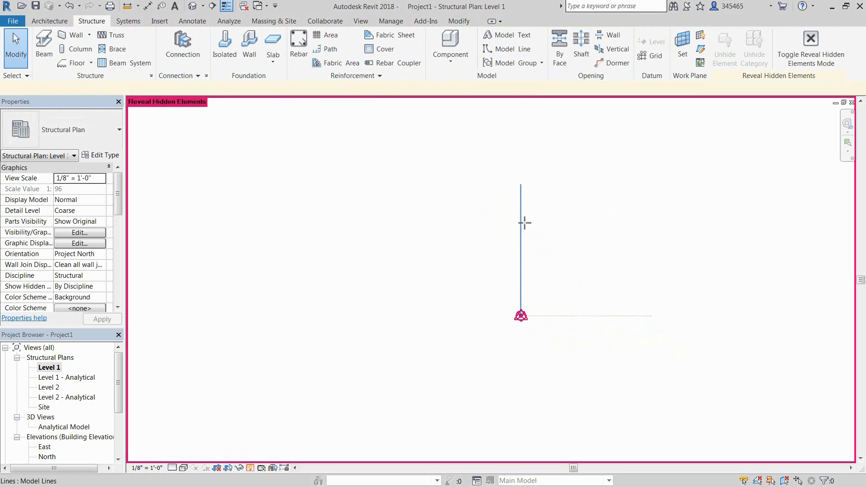
- Draw a model line circle centred on the base point with a radius of about 5'
{"action": "left_click", "coordinate": [505, 48]}
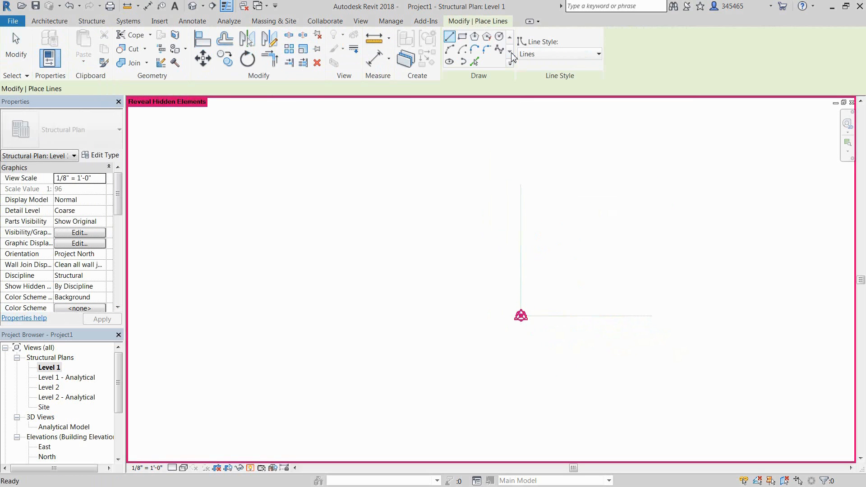
{"action": "left_click", "coordinate": [501, 37]}
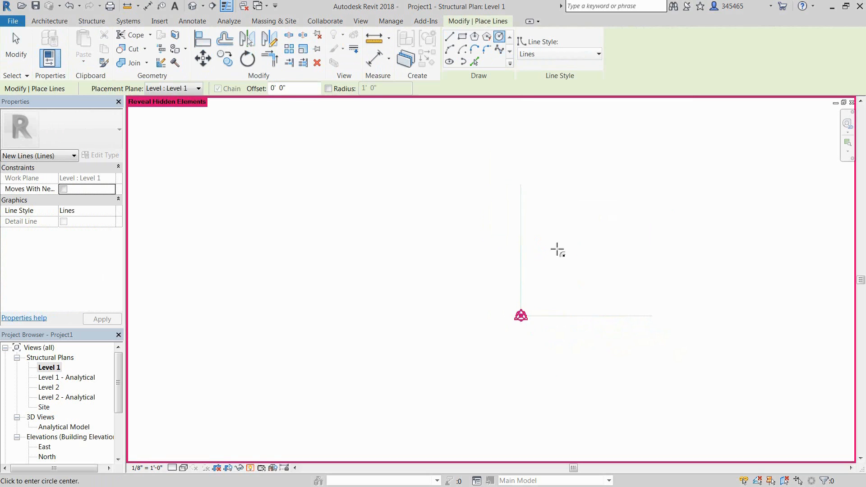
{"action": "left_click", "coordinate": [521, 316]}
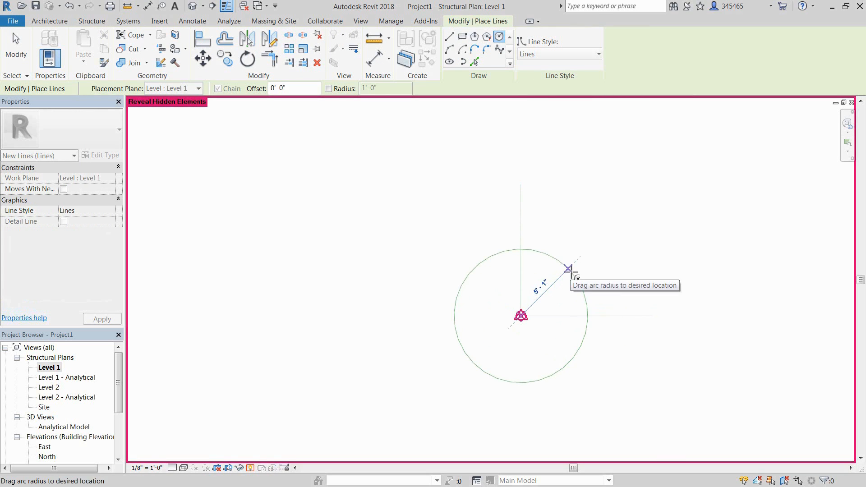
{"action": "left_click", "coordinate": [571, 272]}
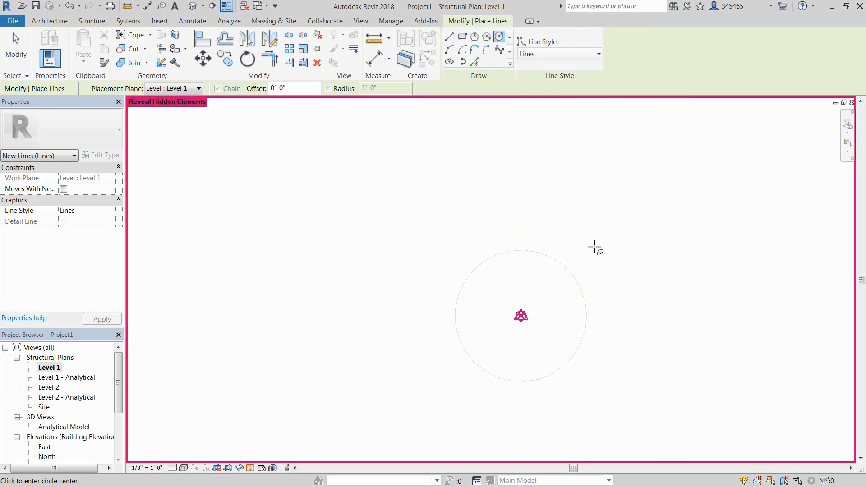
{"action": "key", "text": "Escape"}
{"action": "key", "text": "Escape"}
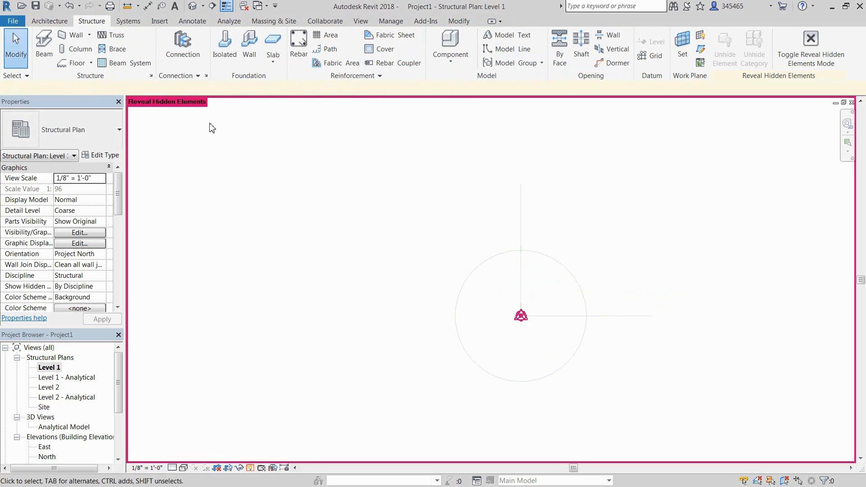
- Draw a diagonal model line joining the circle's intersections with the vertical and horizontal lines, and turn off Reveal Hidden Elements
{"action": "left_click", "coordinate": [506, 48]}
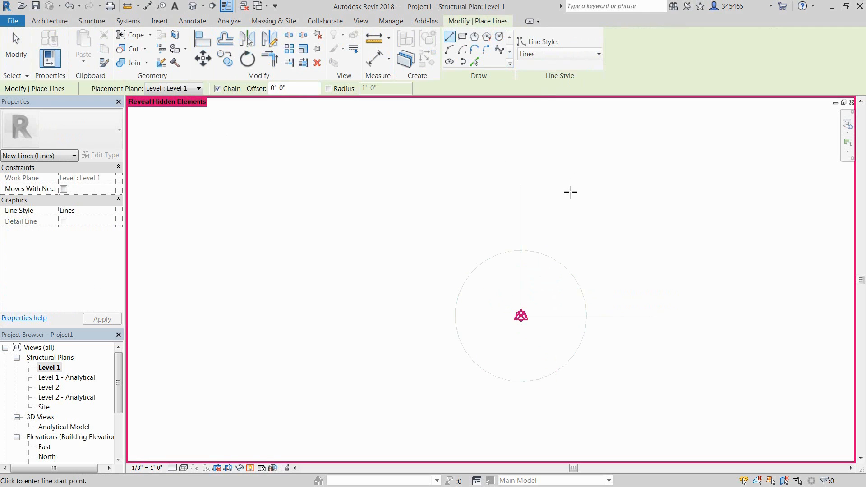
{"action": "left_click", "coordinate": [521, 250]}
{"action": "left_click", "coordinate": [583, 316]}
{"action": "key", "text": "Escape"}
{"action": "key", "text": "Escape"}
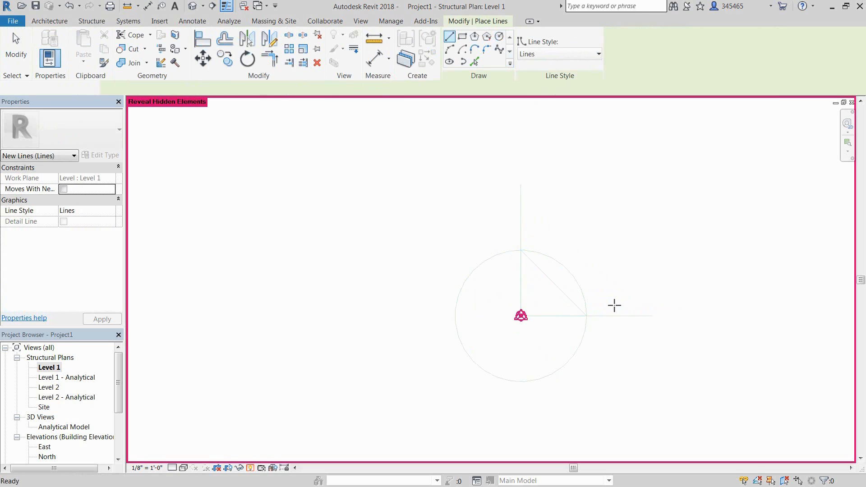
{"action": "scroll", "coordinate": [615, 306], "scroll_direction": "up", "scroll_amount": 2}
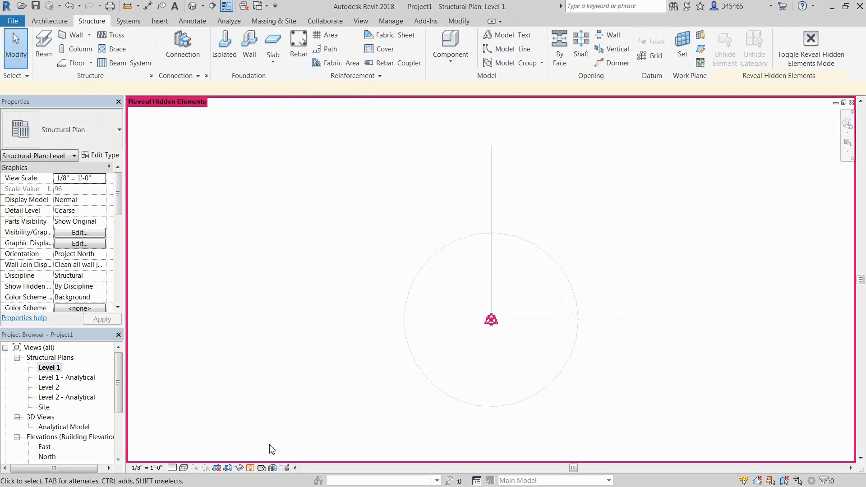
{"action": "left_click", "coordinate": [251, 468]}
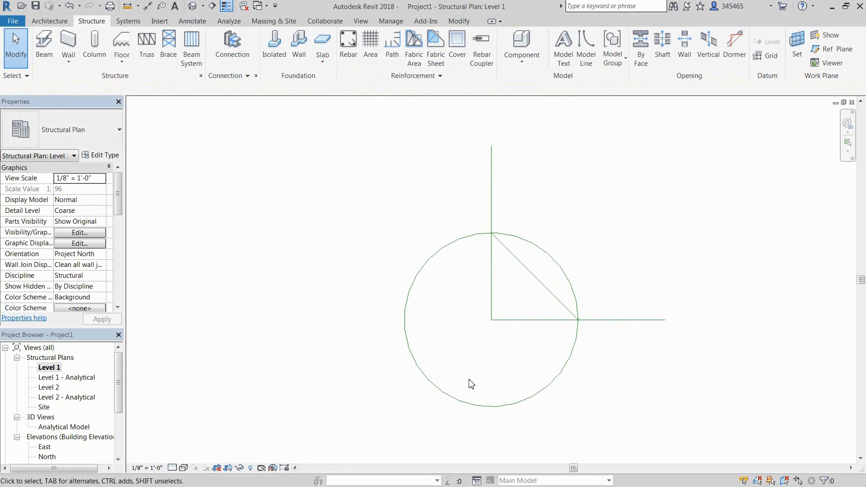
- Place a spot coordinate with leader and shoulder on the corner where the two 10' lines meet, with its text to the upper left
{"action": "left_click", "coordinate": [193, 21]}
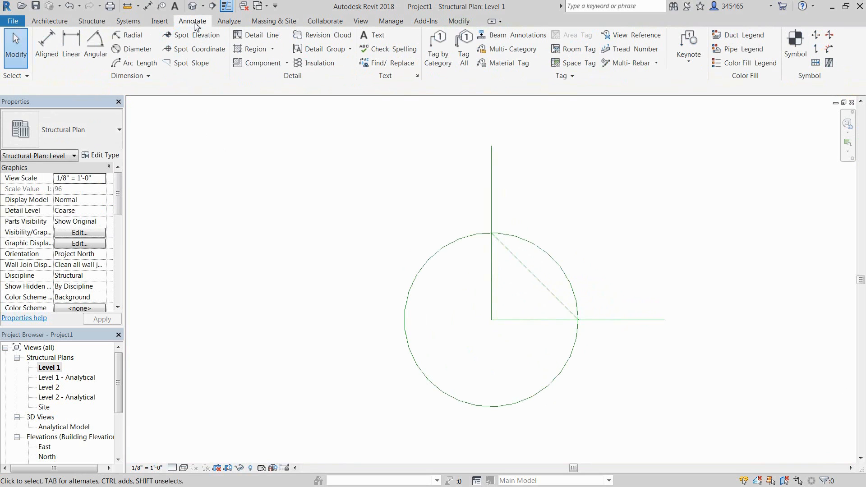
{"action": "left_click", "coordinate": [202, 51]}
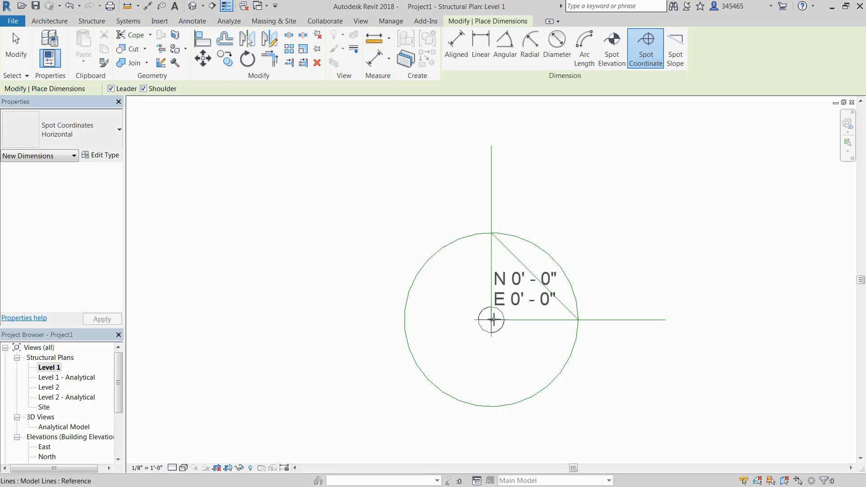
{"action": "left_click", "coordinate": [491, 319]}
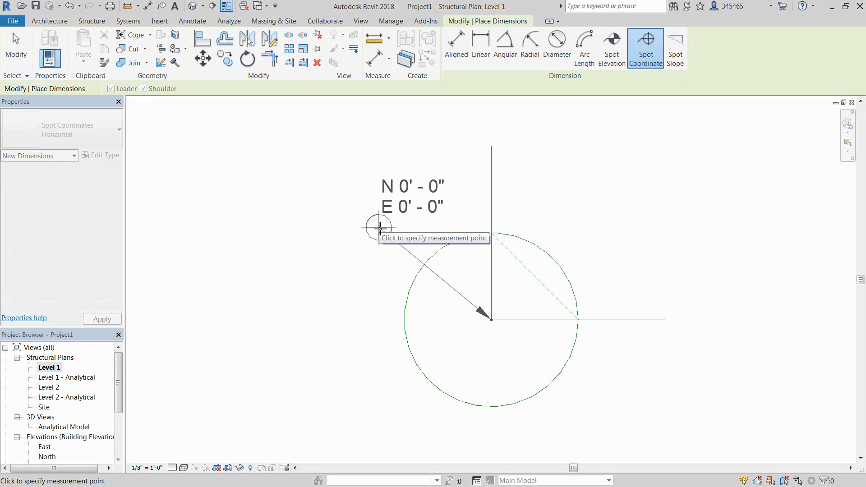
{"action": "left_click", "coordinate": [379, 226]}
{"action": "left_click", "coordinate": [295, 227]}
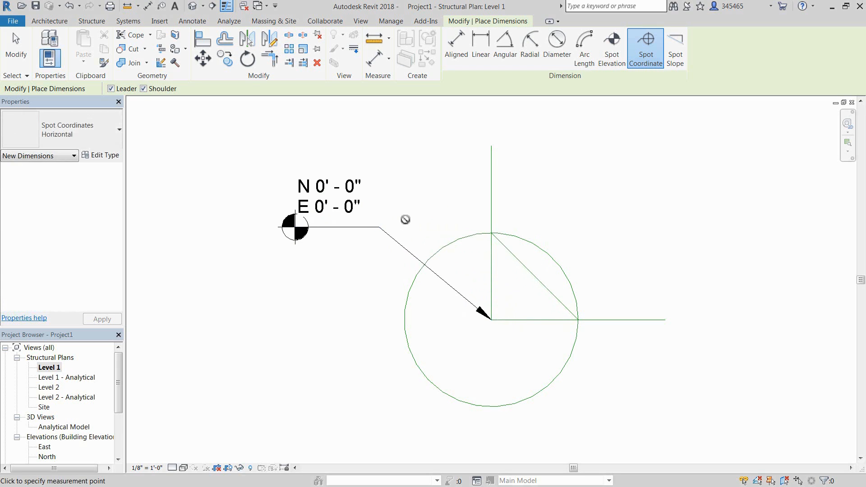
{"action": "key", "text": "Escape"}
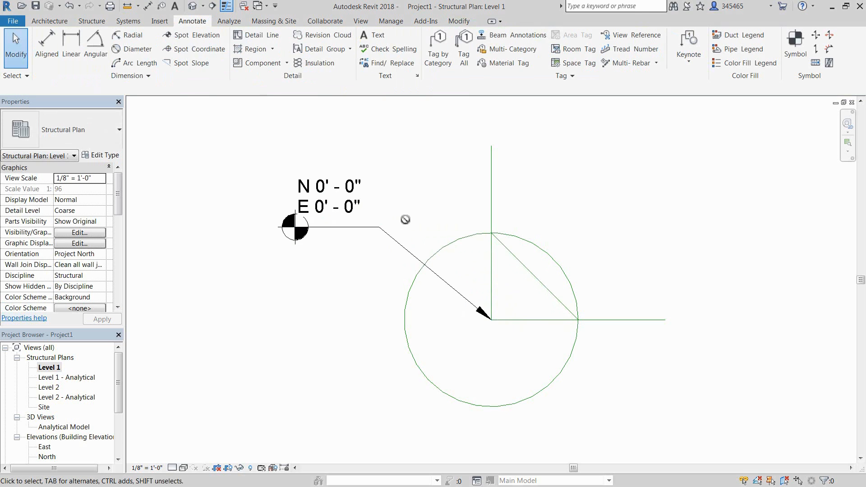
- Place a spot coordinate on the east end of the horizontal line, with its leader running to the upper right
{"action": "left_click", "coordinate": [216, 50]}
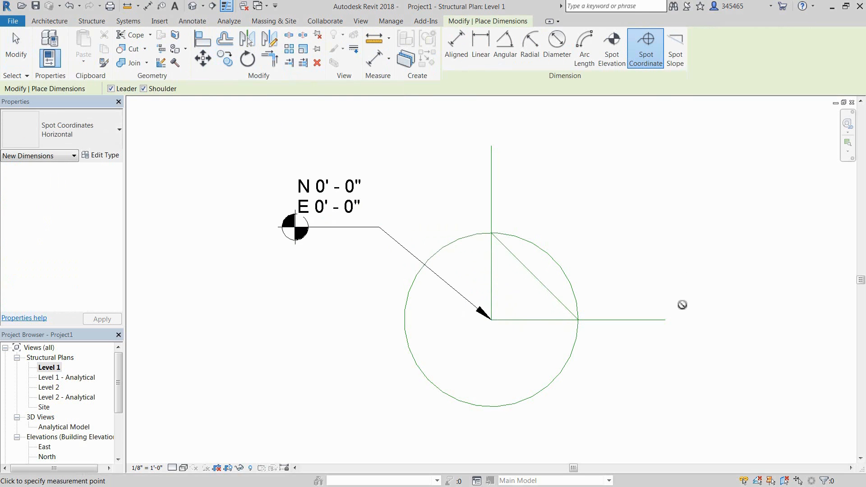
{"action": "left_click", "coordinate": [666, 319]}
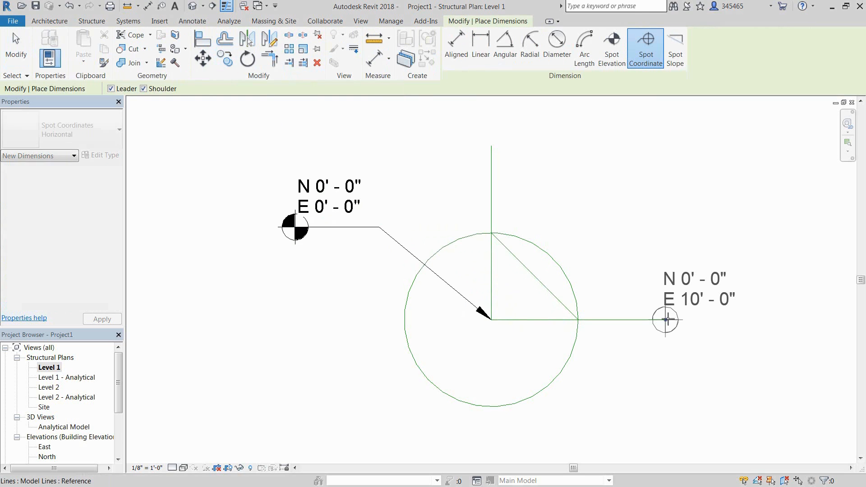
{"action": "left_click", "coordinate": [697, 247]}
{"action": "left_click", "coordinate": [784, 246]}
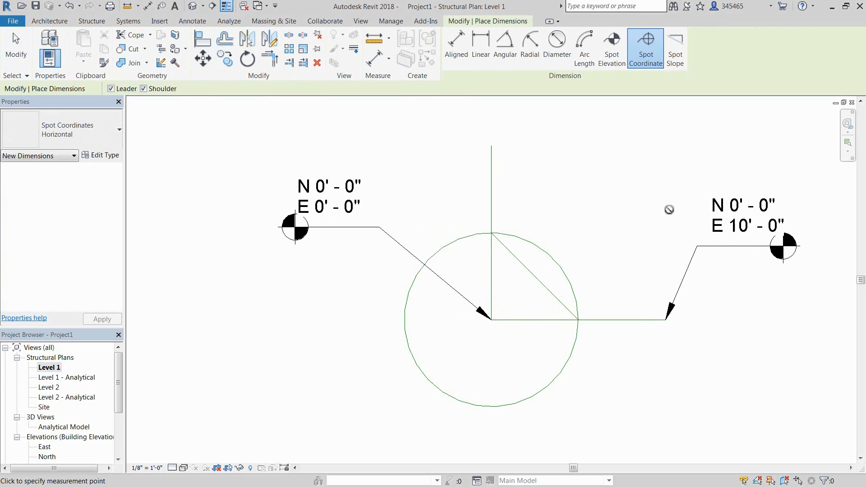
{"action": "key", "text": "Escape"}
{"action": "key", "text": "Escape"}
- Place a spot coordinate on the north end of the vertical line, with its leader running to the upper right
{"action": "middle_click_drag", "start_coordinate": [634, 203], "coordinate": [588, 240]}
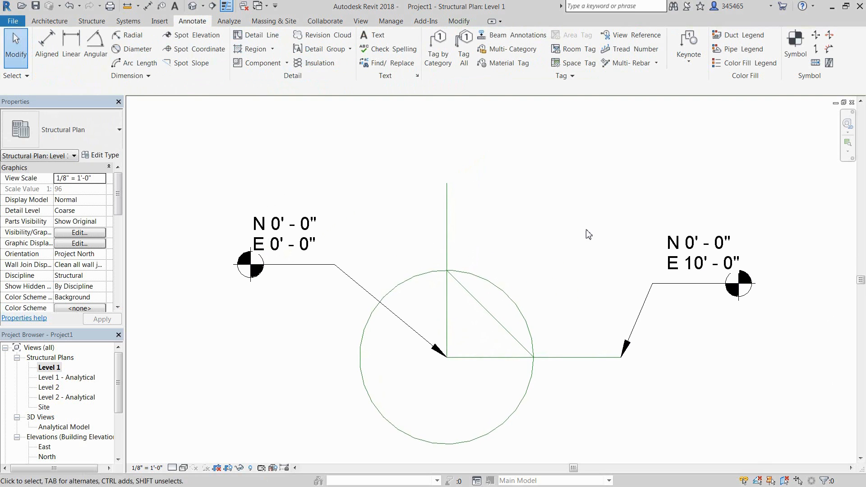
{"action": "left_click", "coordinate": [212, 52]}
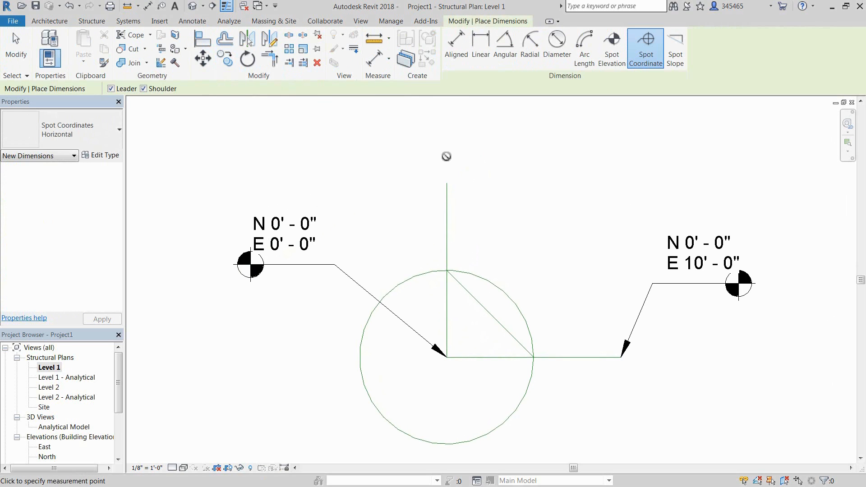
{"action": "left_click", "coordinate": [448, 183]}
{"action": "left_click", "coordinate": [503, 145]}
{"action": "left_click", "coordinate": [607, 145]}
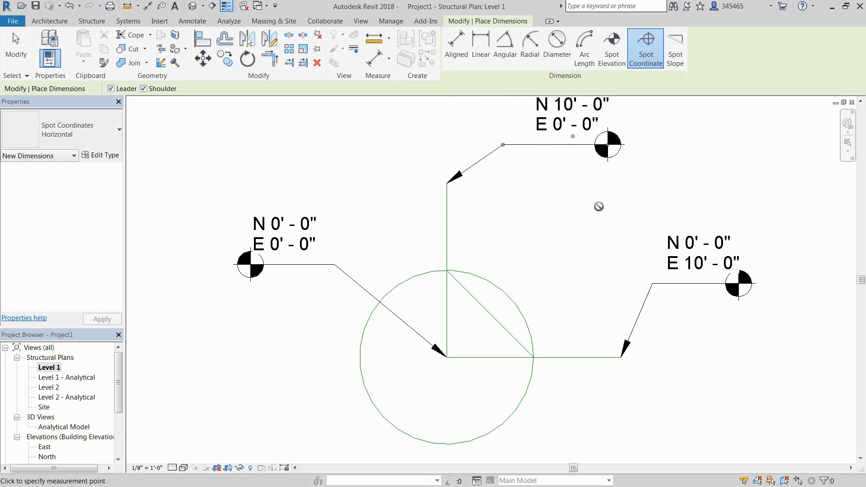
{"action": "scroll", "coordinate": [586, 232], "scroll_direction": "down", "scroll_amount": 1}
{"action": "key", "text": "Escape"}
{"action": "key", "text": "Escape"}
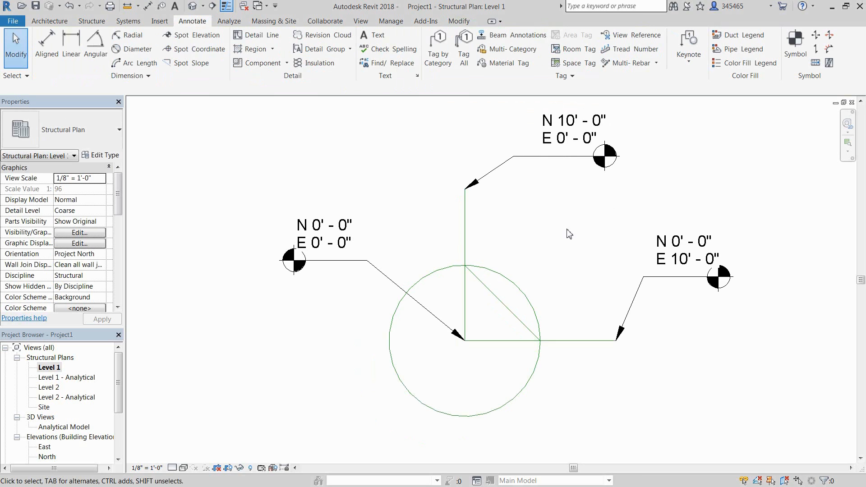
- In the default 3D view, place a spot coordinate with leader and shoulder on the circle's centre, with its text to the upper left
{"action": "left_click", "coordinate": [192, 6]}
{"action": "middle_click_drag", "start_coordinate": [243, 157], "coordinate": [282, 196]}
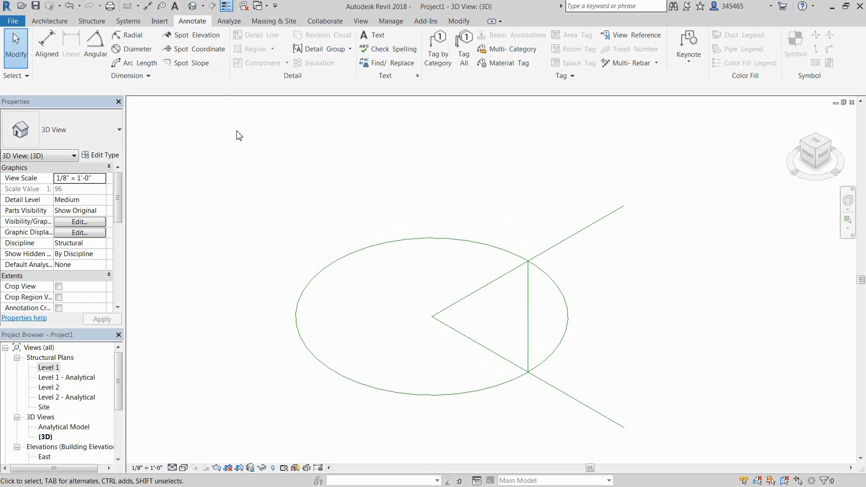
{"action": "left_click", "coordinate": [210, 55]}
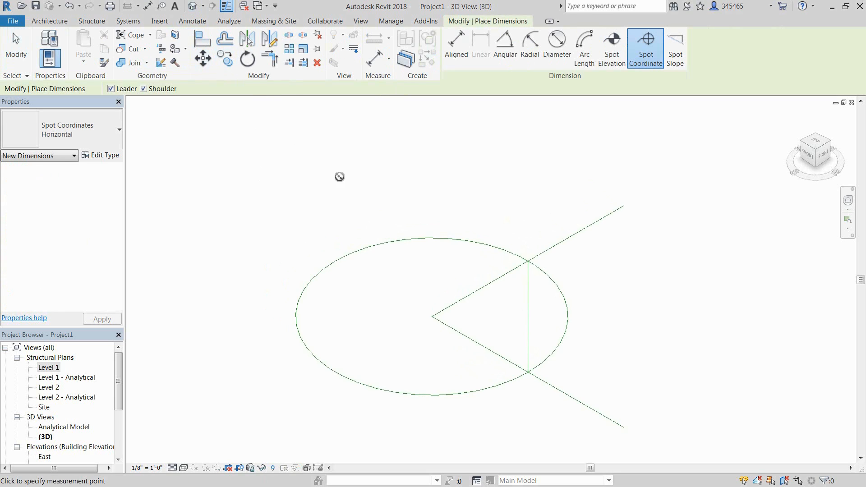
{"action": "left_click", "coordinate": [434, 316]}
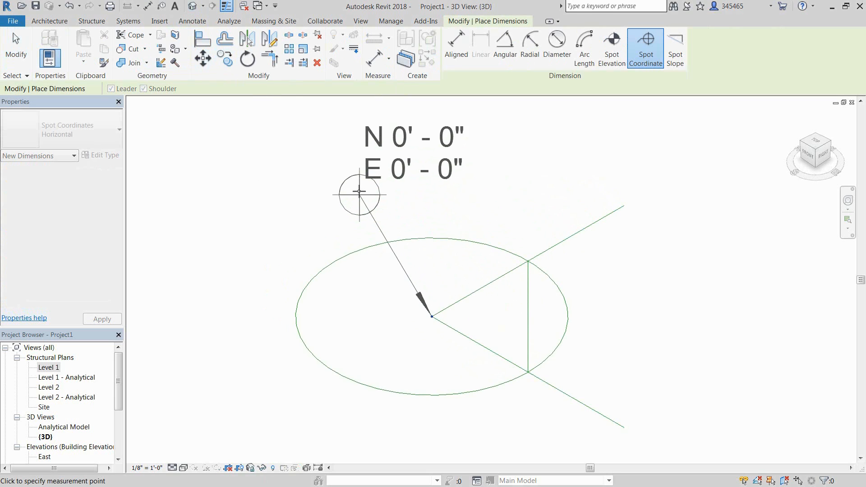
{"action": "left_click", "coordinate": [357, 190]}
{"action": "left_click", "coordinate": [210, 189]}
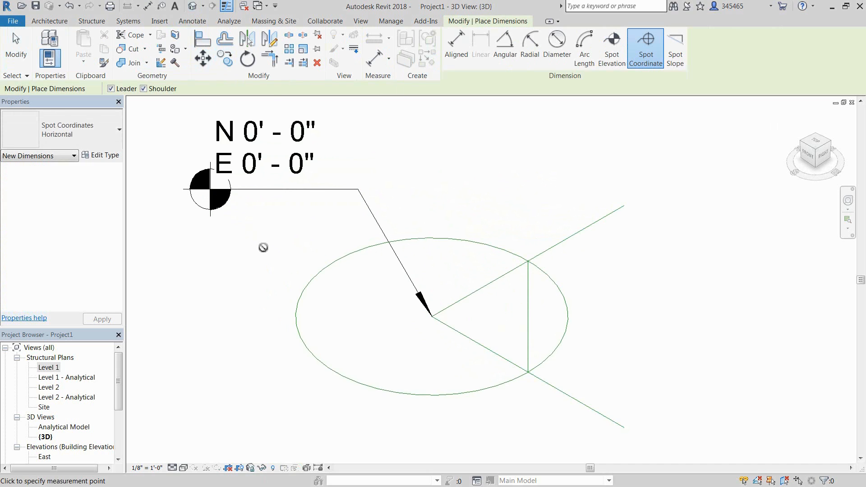
{"action": "key", "text": "Escape"}
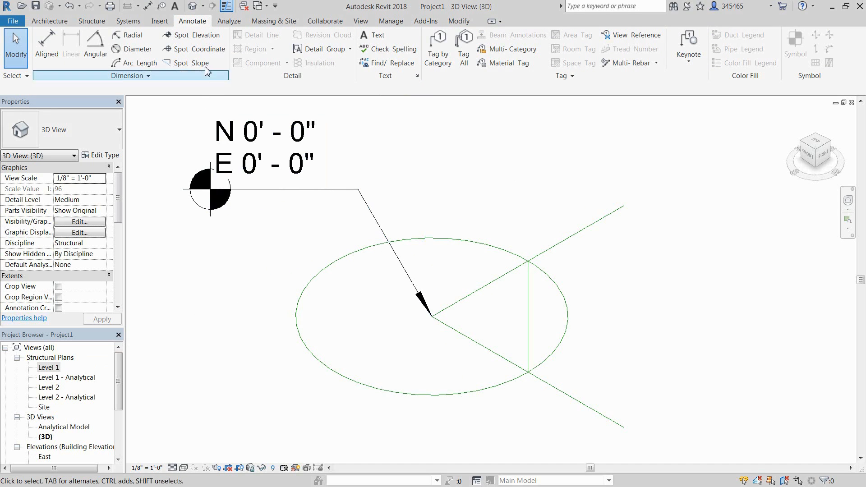
- Place a spot elevation with leader and shoulder on the circle's centre in the 3D view, with its text to the lower left
{"action": "left_click", "coordinate": [195, 35]}
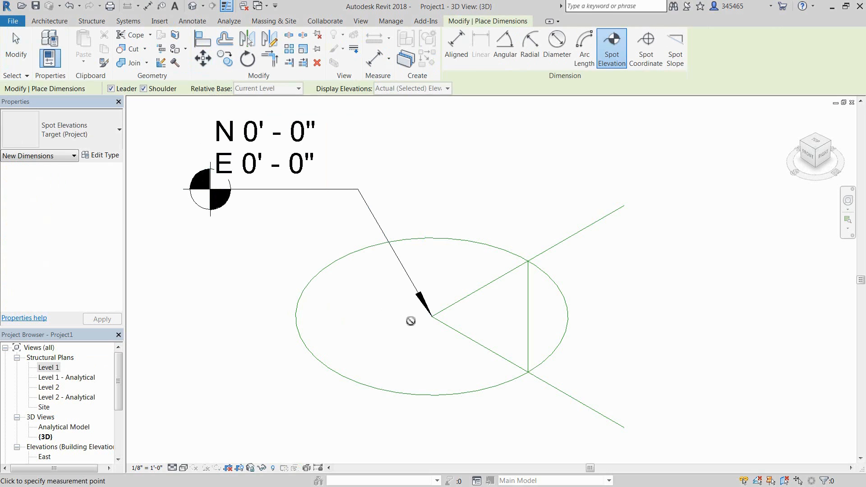
{"action": "left_click", "coordinate": [432, 317]}
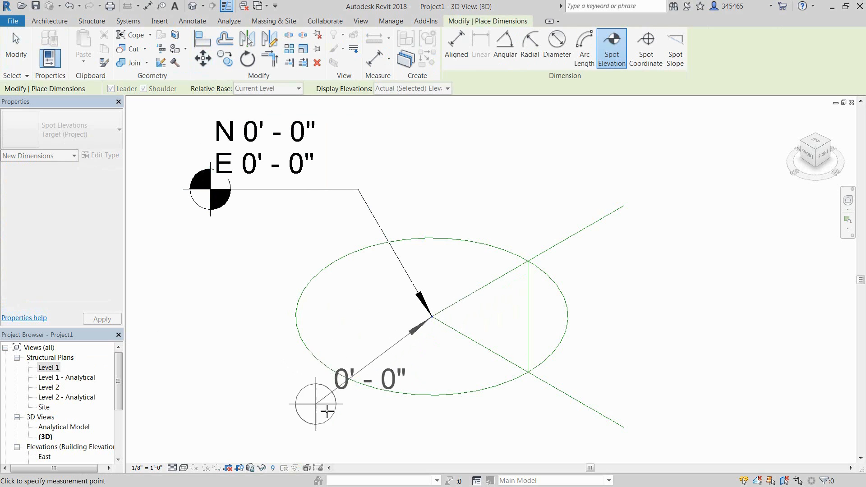
{"action": "left_click", "coordinate": [327, 410]}
{"action": "left_click", "coordinate": [210, 410]}
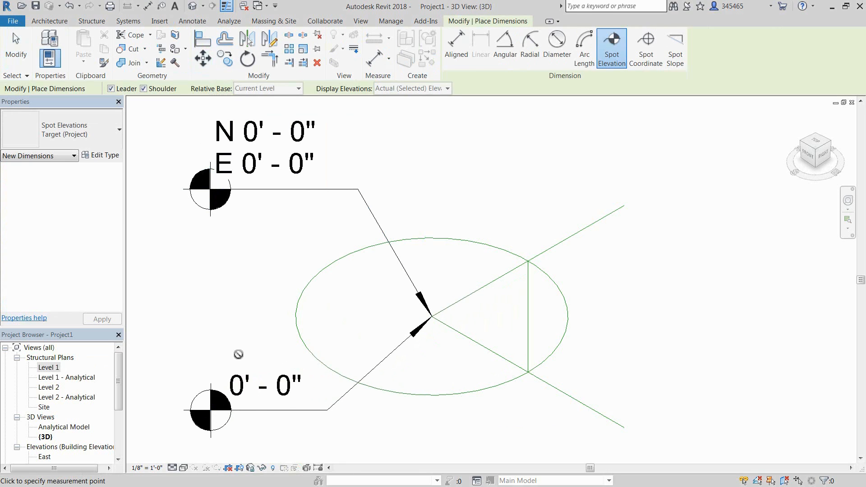
{"action": "key", "text": "Escape"}
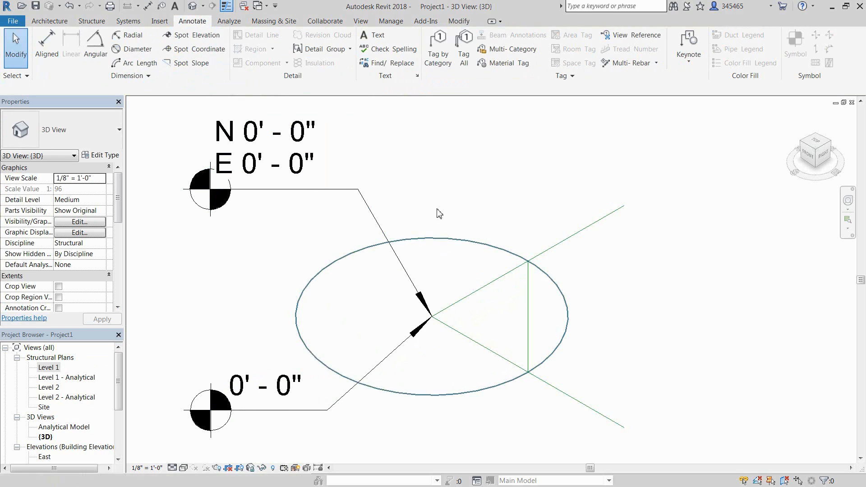
{"action": "middle_click_drag", "start_coordinate": [456, 191], "coordinate": [526, 195]}
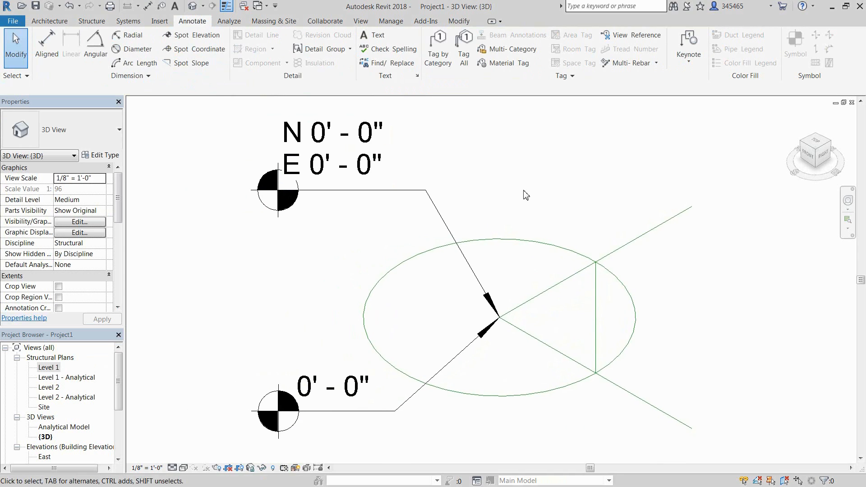